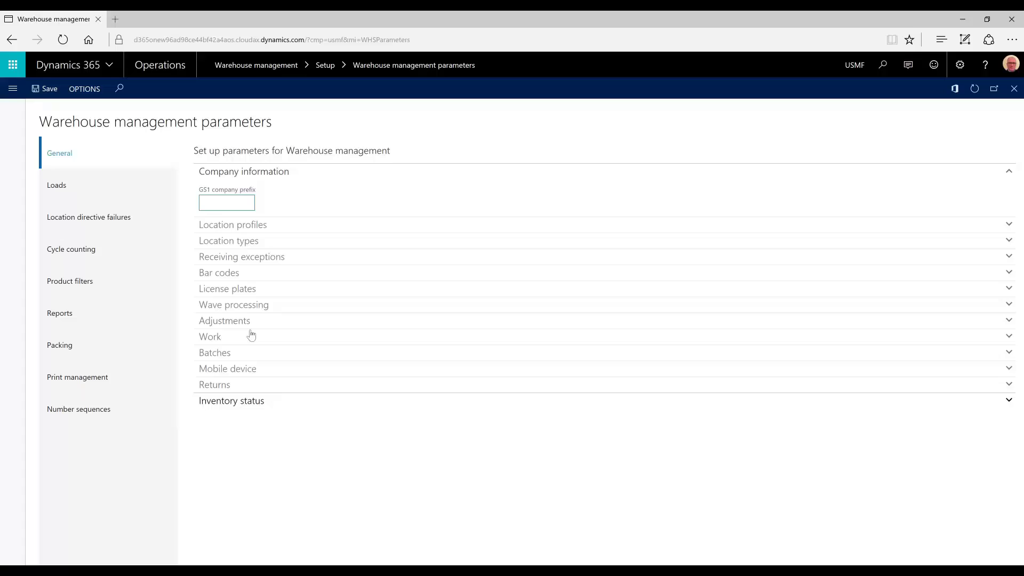
- Check the warehouse Loads parameters and the Wave templates, then show the Sales and marketing pages
left_click(160, 186)
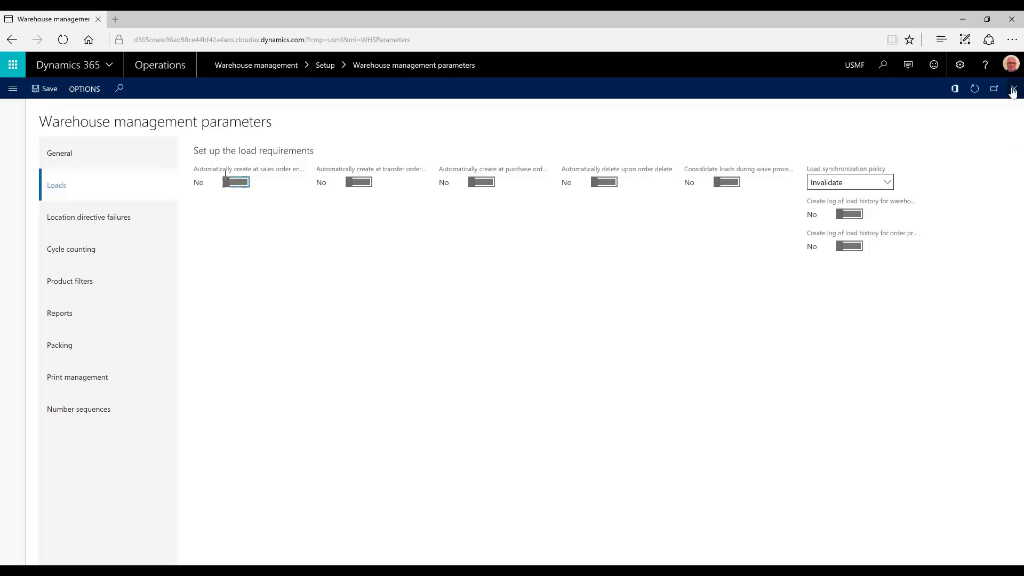
left_click(9, 93)
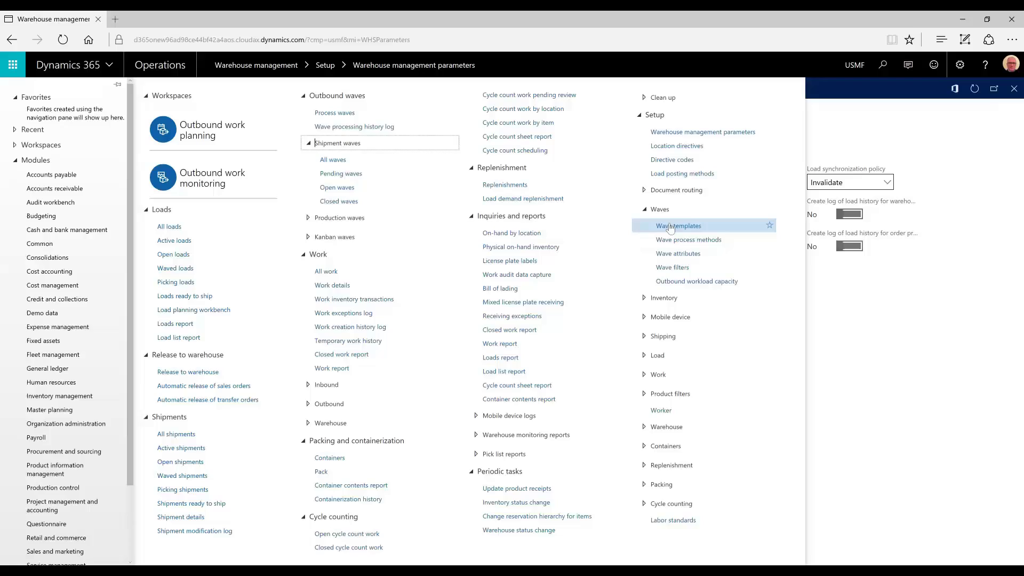
left_click(733, 226)
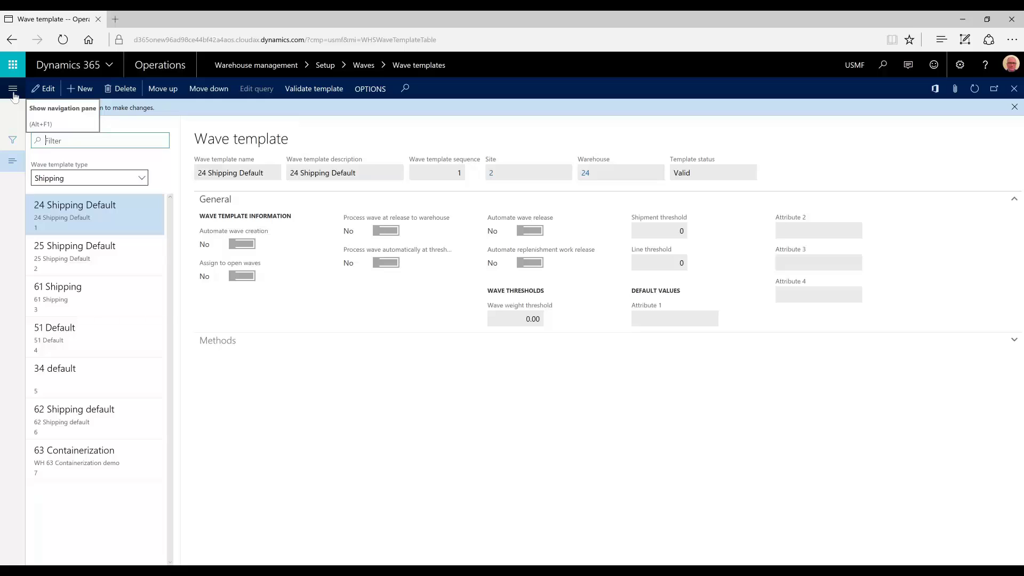
left_click(13, 89)
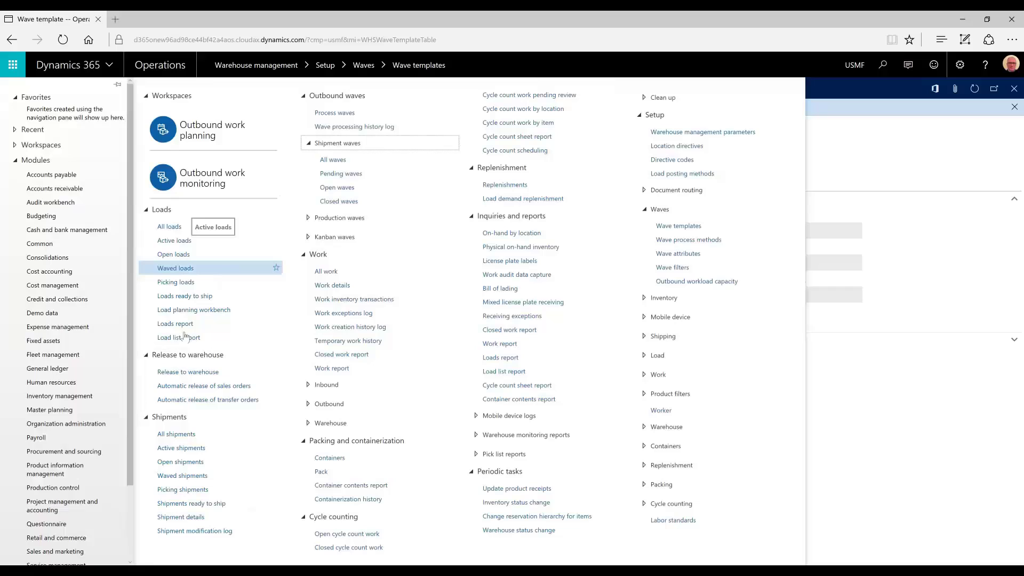
left_click(70, 552)
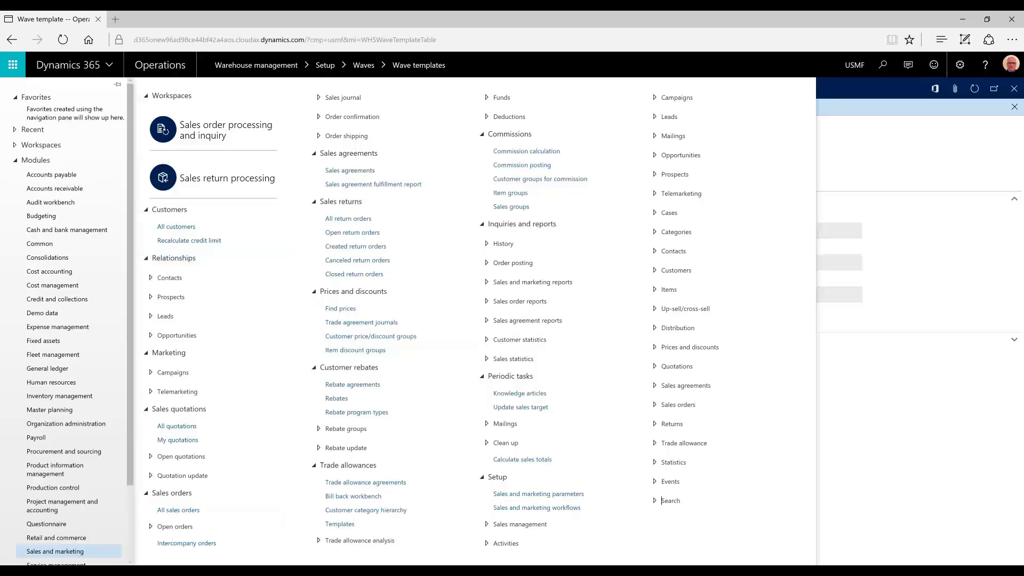
- Start a new sales order for customer Contoso Retail San Diego with warehouse 24
left_click(235, 510)
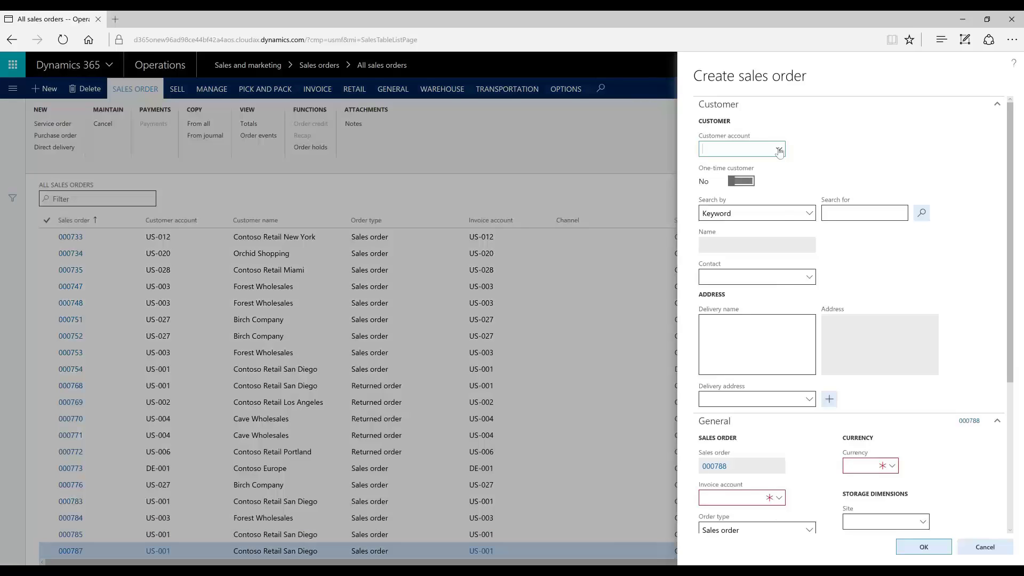
left_click(779, 150)
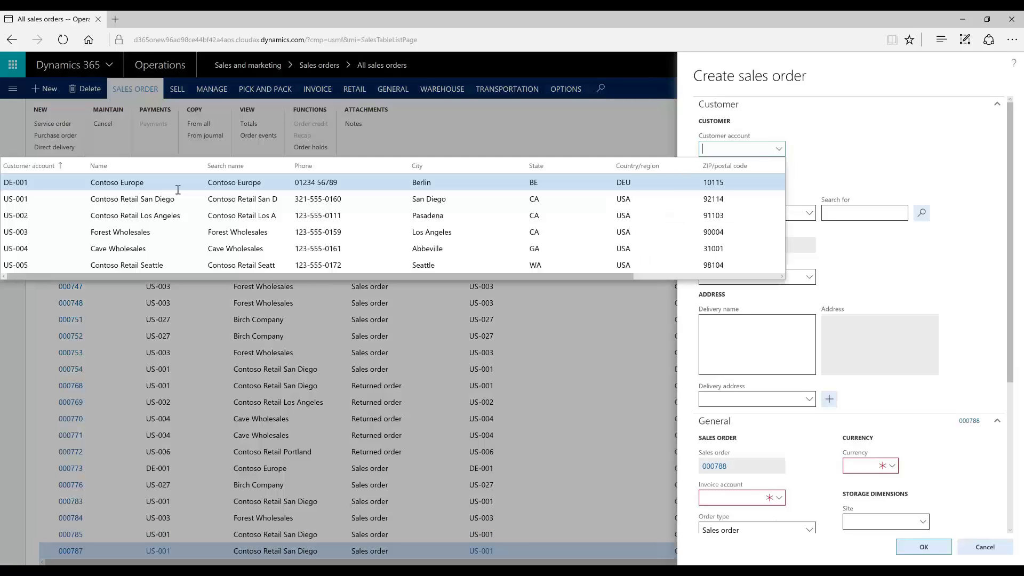
key("Return")
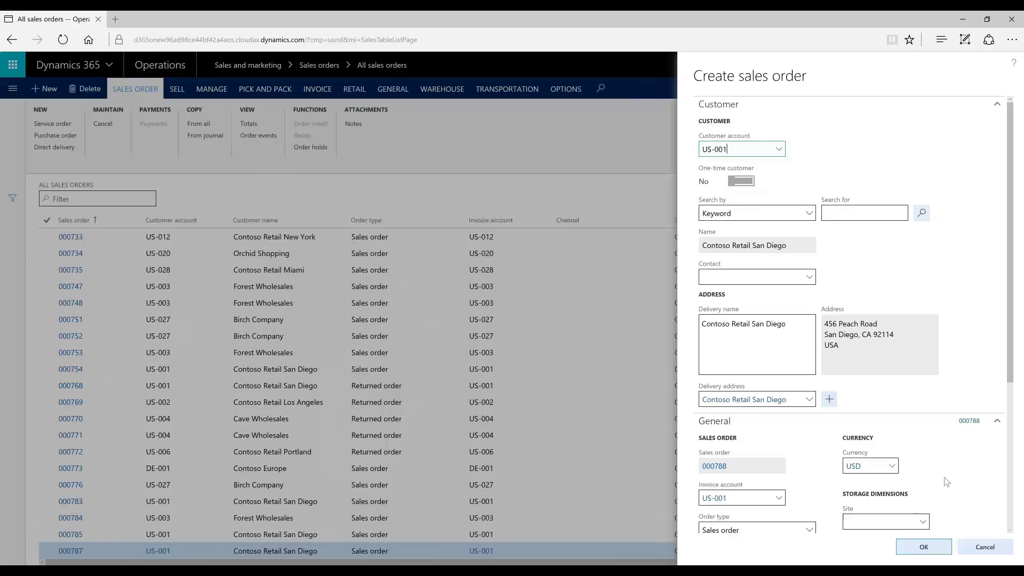
scroll(835, 407, "down", 3)
left_click(864, 383)
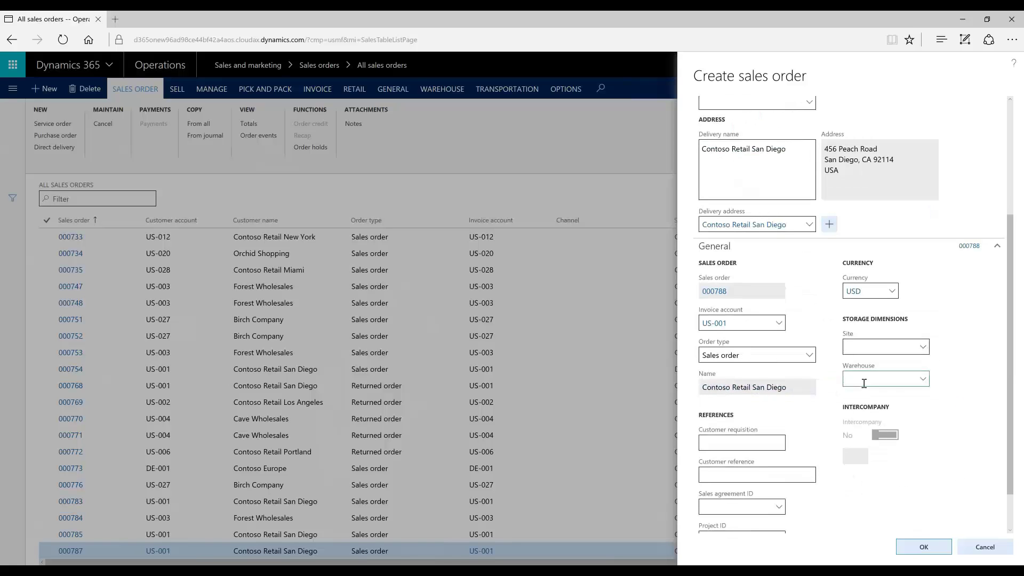
type("24")
- Create the order and add a line for item A0001 (HDMI 6' Cables)
left_click(923, 546)
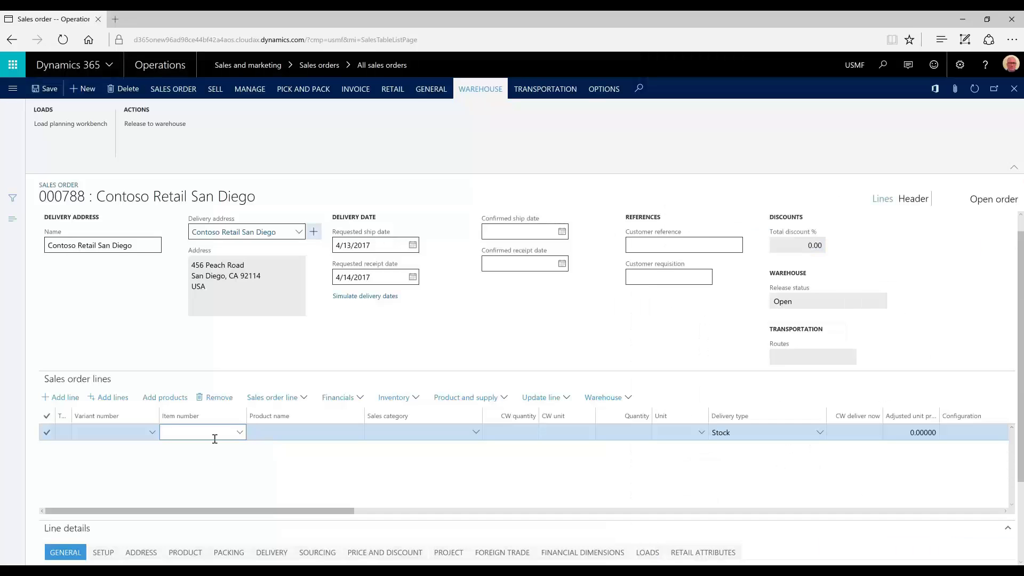
type("a0001")
key("Tab")
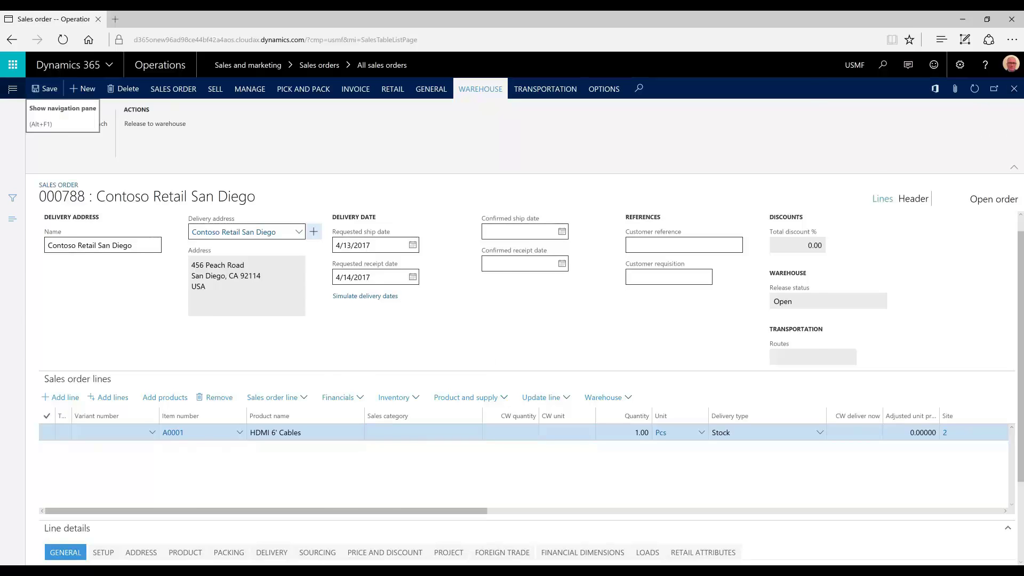
- Open the Load planning workbench in Warehouse management and show its open sales lines
left_click(12, 89)
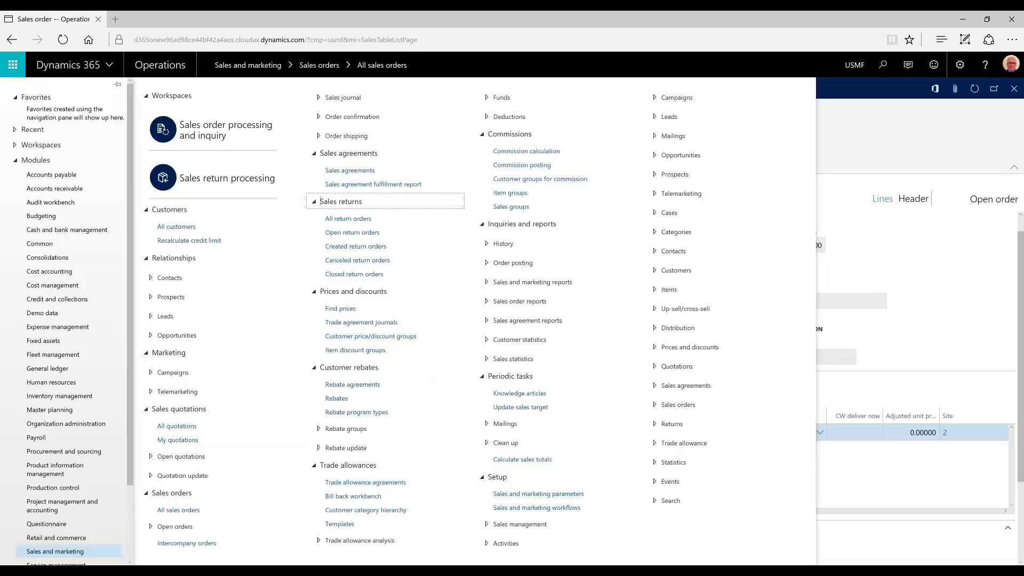
scroll(83, 447, "down", 3)
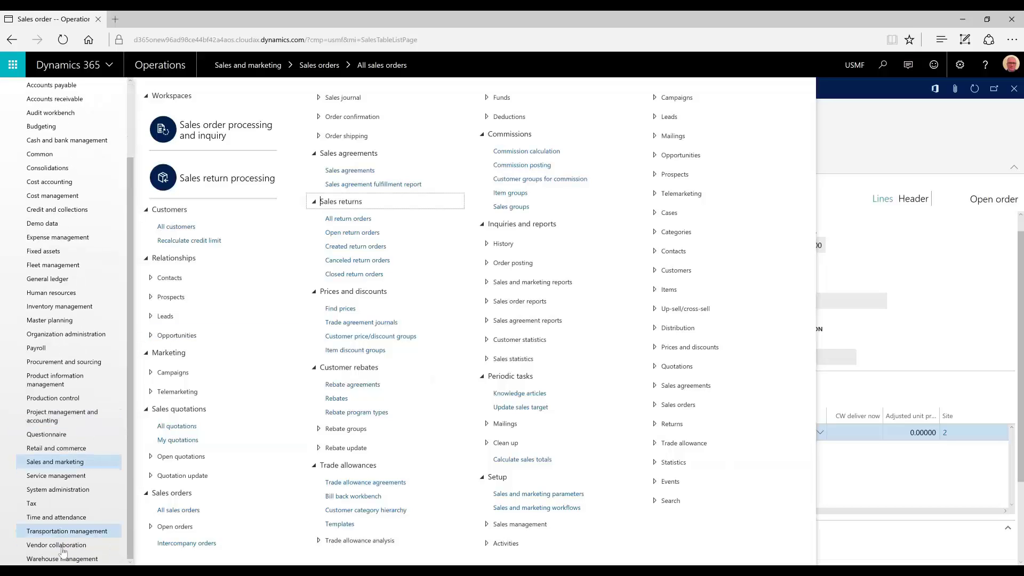
left_click(62, 559)
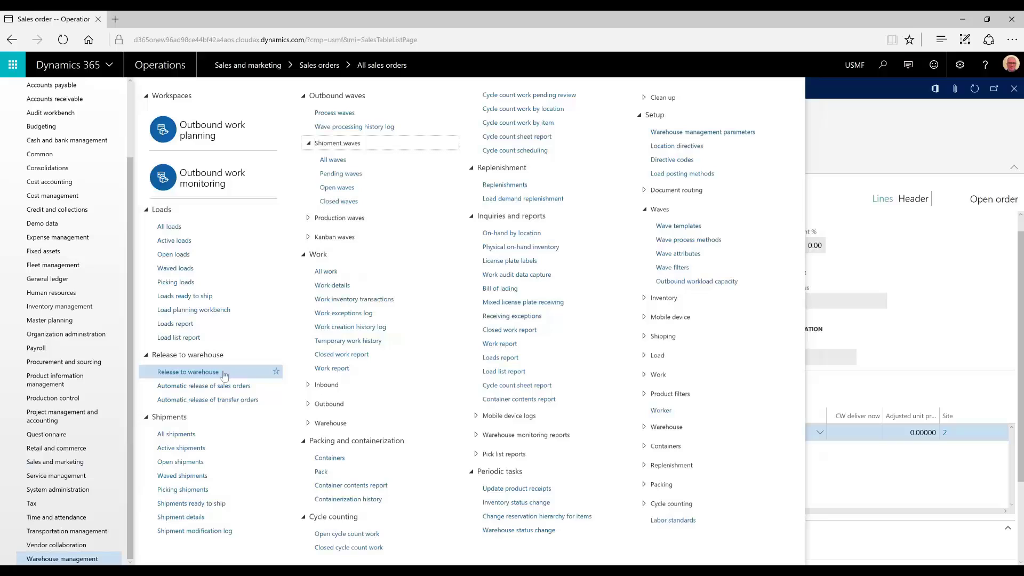
left_click(194, 310)
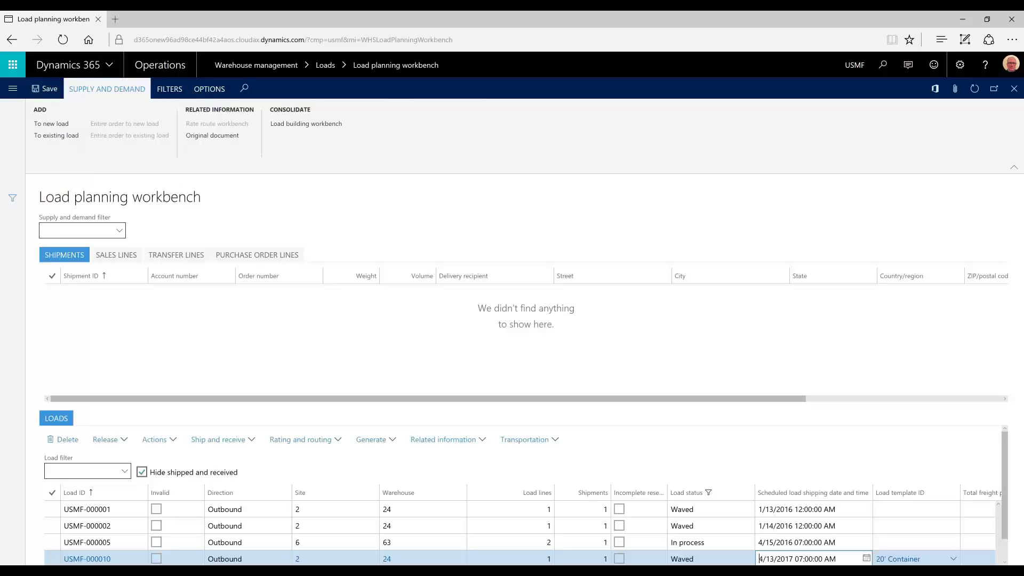
left_click(116, 254)
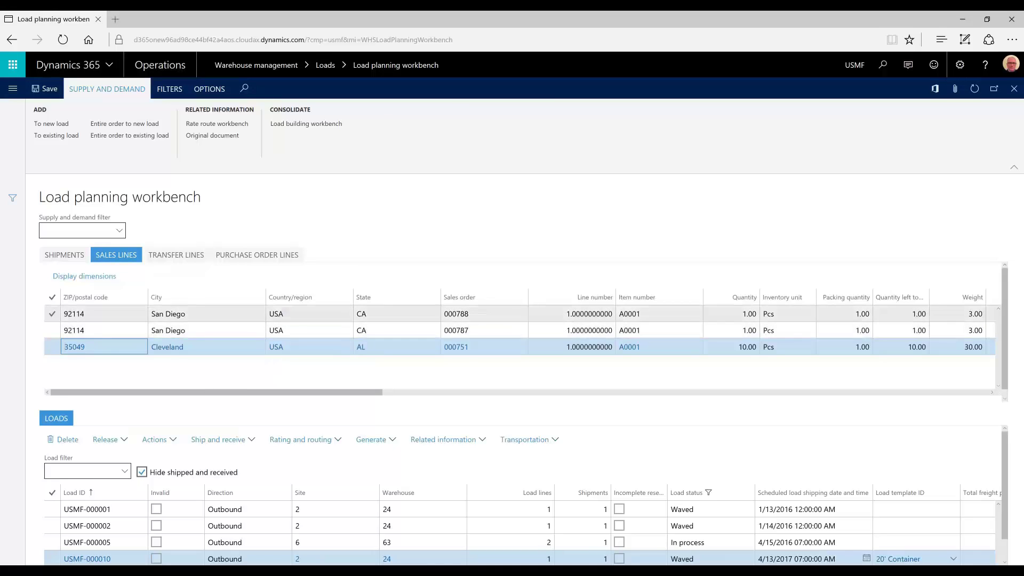
- Put the order 000788 sales line on a new load using the 20' Container template
left_click(69, 315)
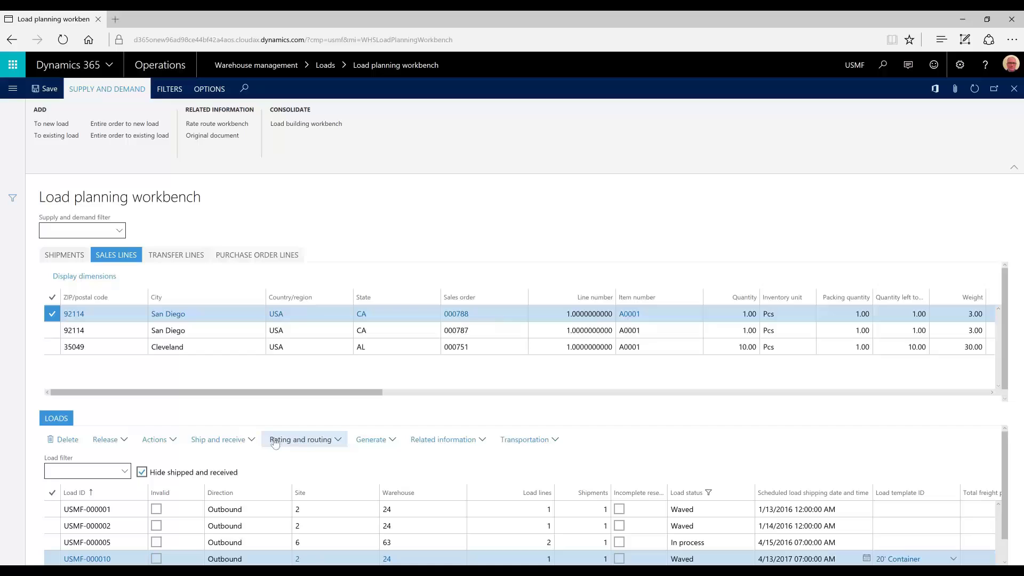
left_click(52, 346)
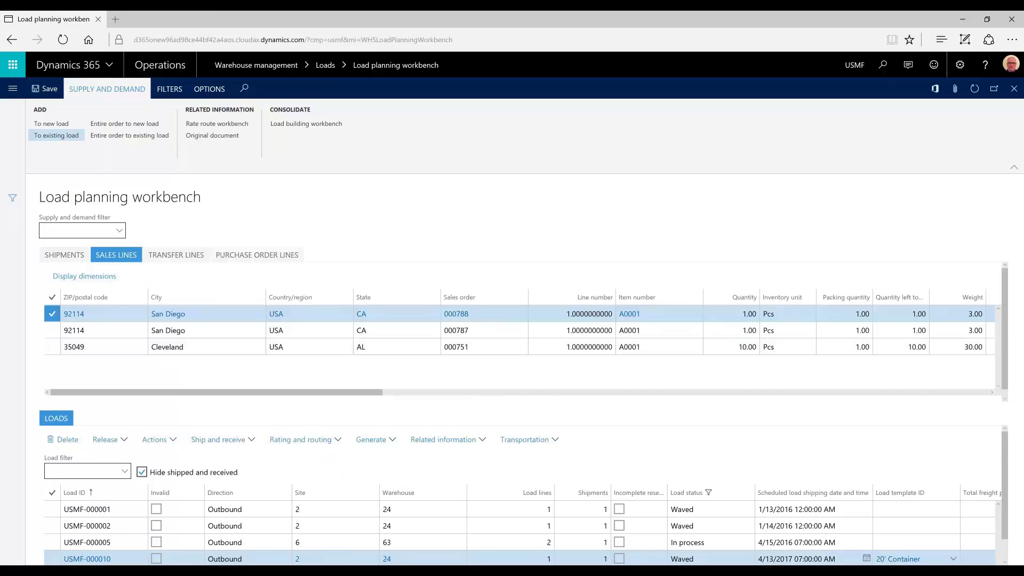
left_click(53, 126)
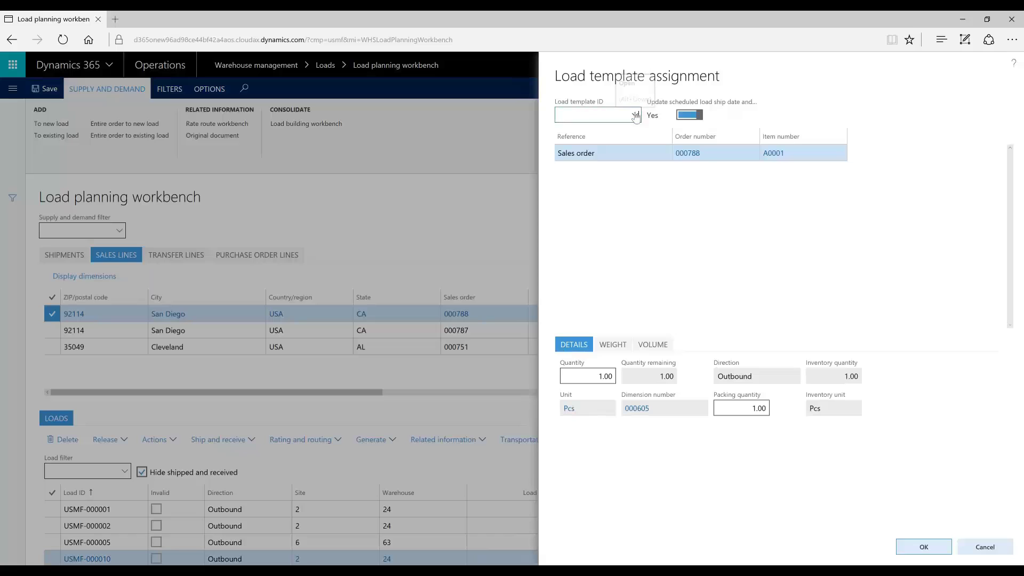
left_click(635, 114)
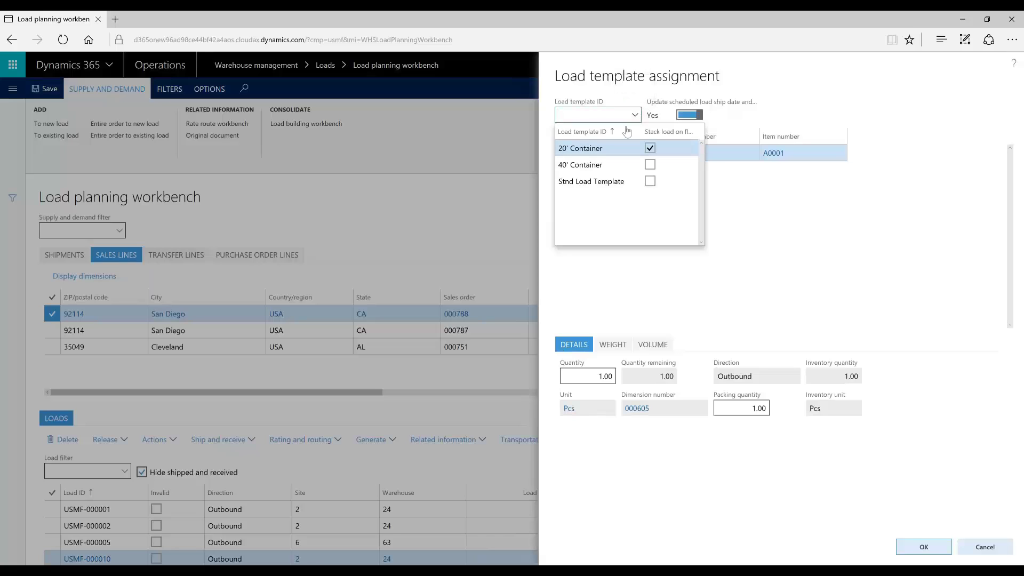
left_click(599, 150)
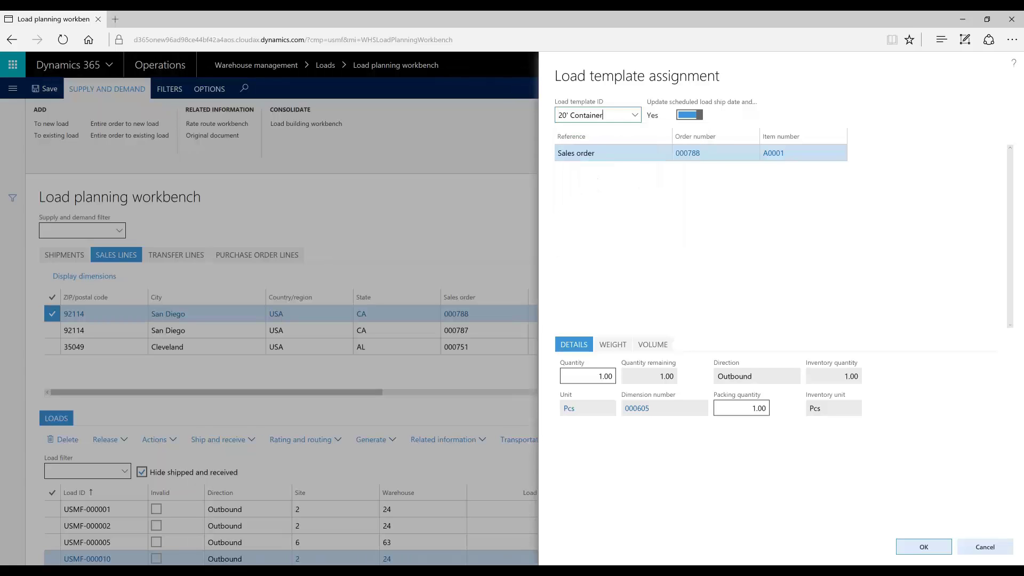
left_click(916, 547)
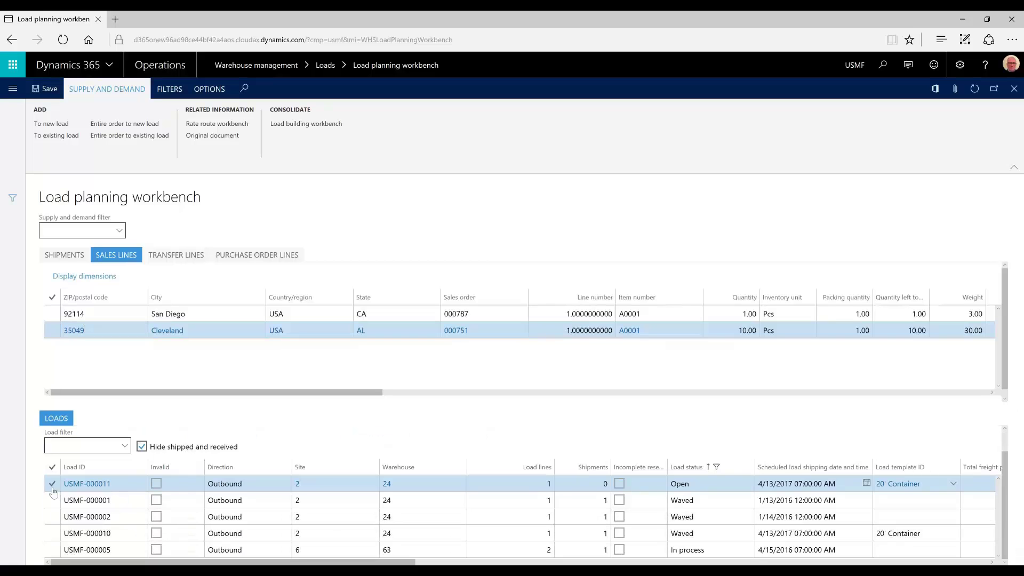
- Release load USMF-000011 to the warehouse and confirm its status shows Posted
left_click(51, 486)
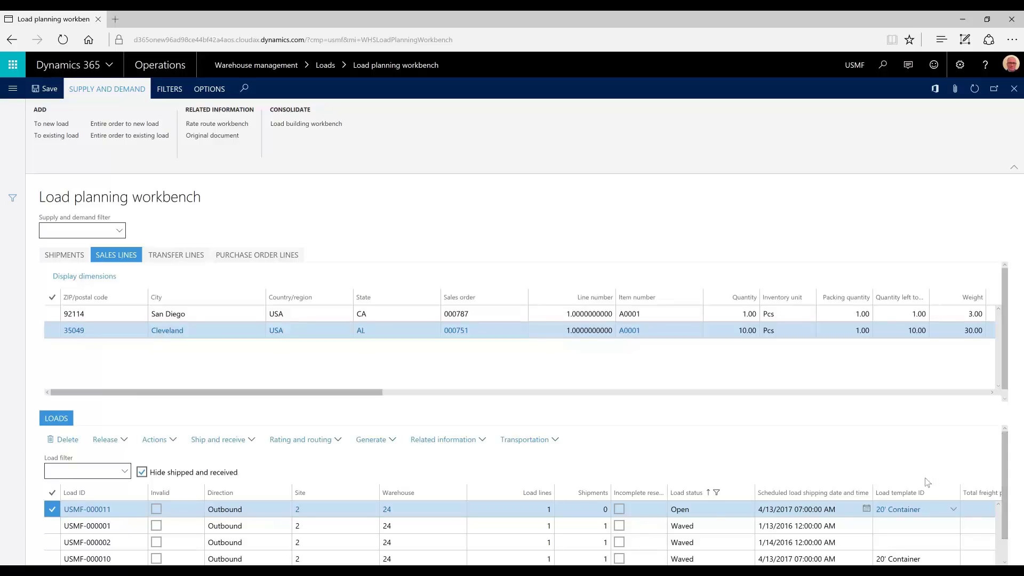
left_click(119, 441)
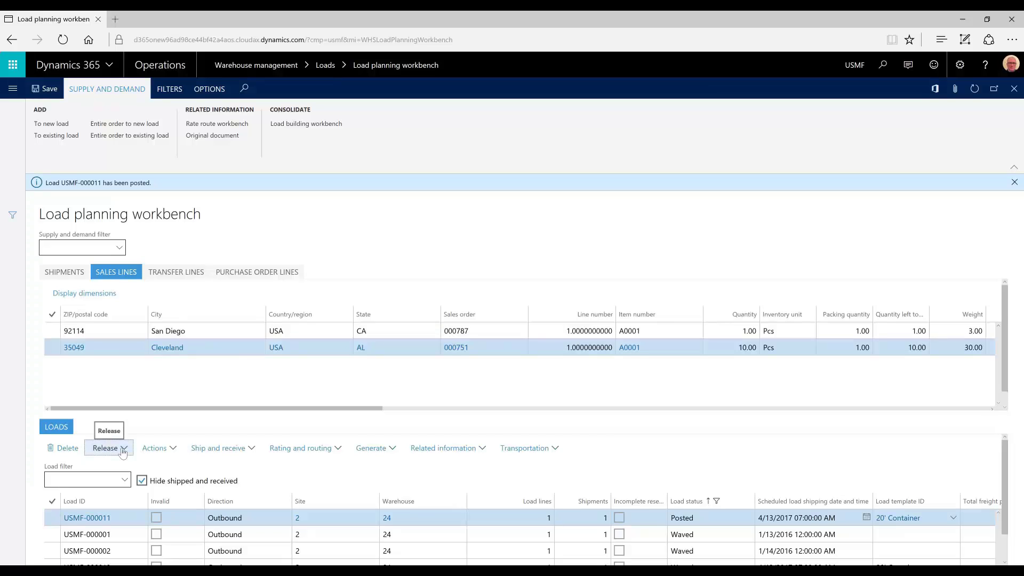
left_click(122, 451)
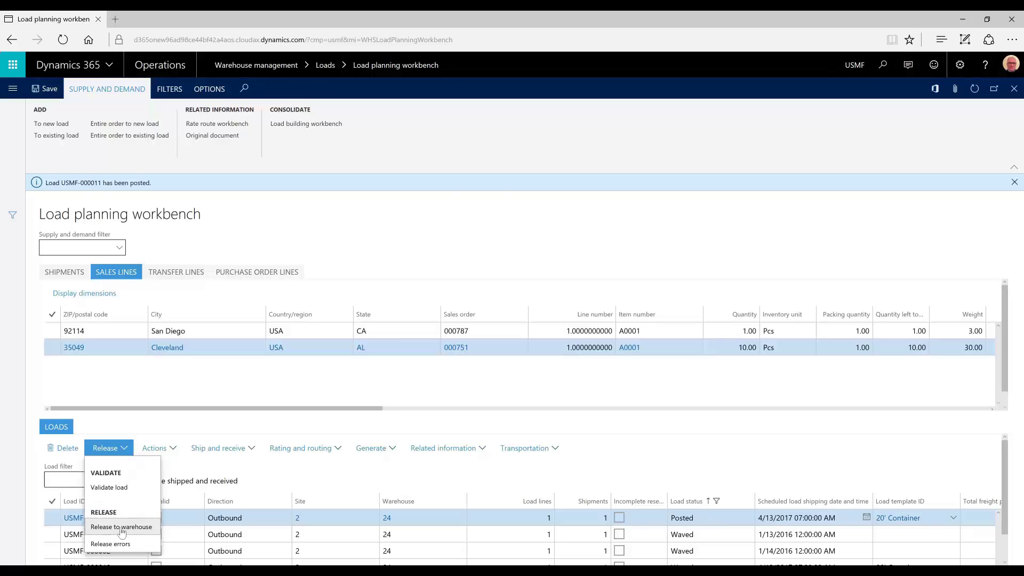
left_click(123, 527)
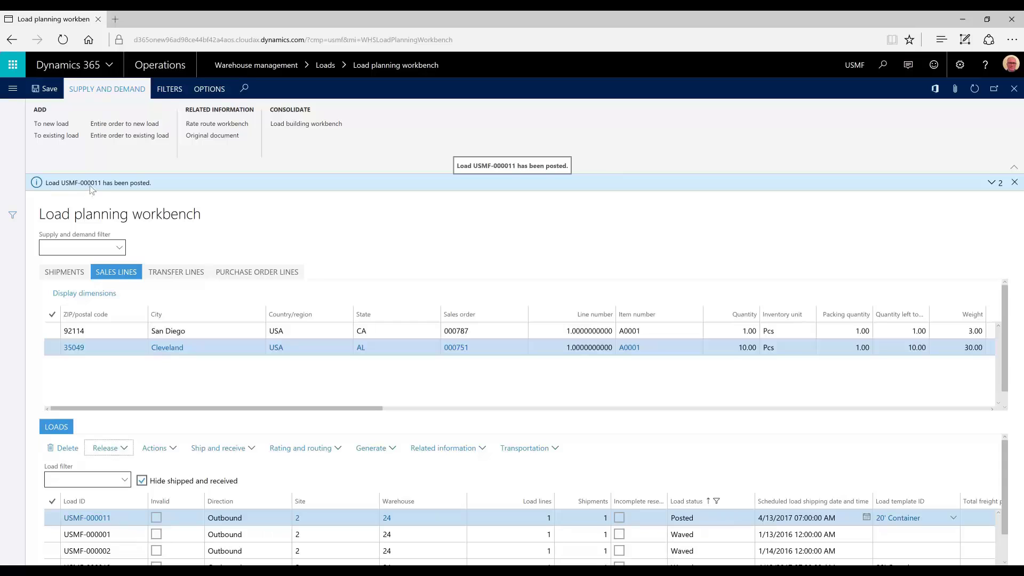
left_click(702, 518)
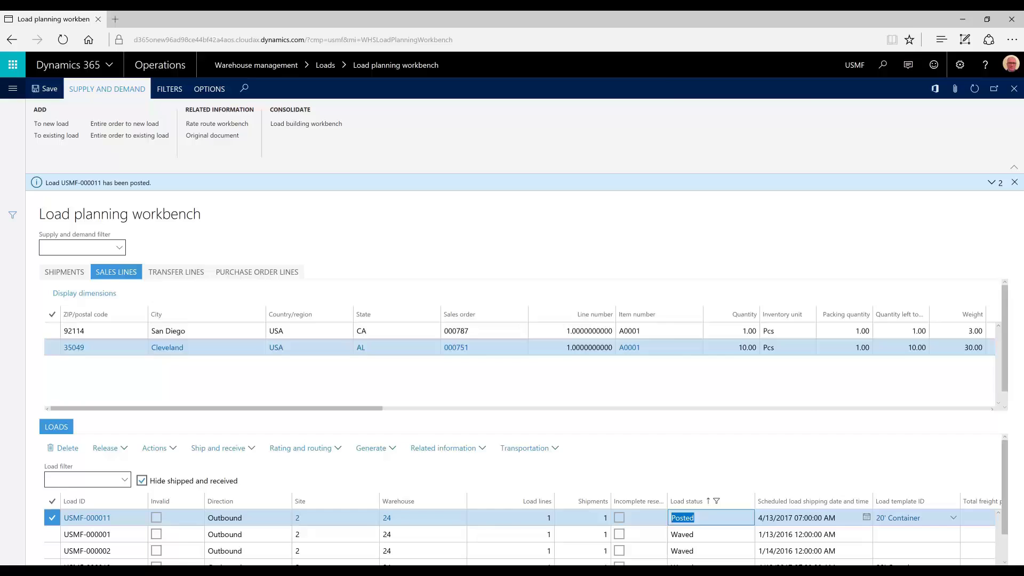
- From All waves, create a new shipment wave described '788' using template 24 Shipping Default
key("alt+F1")
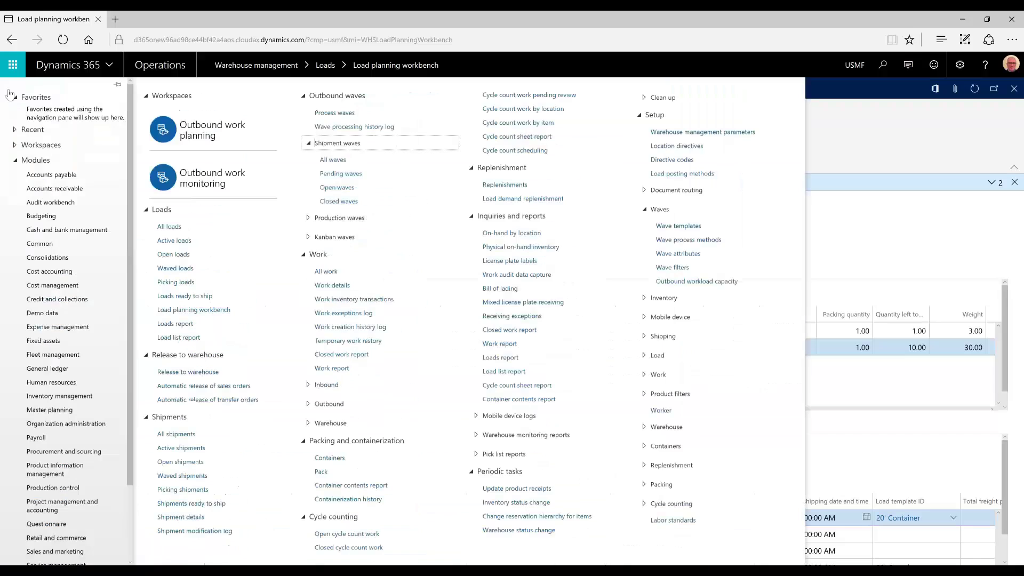
left_click(341, 164)
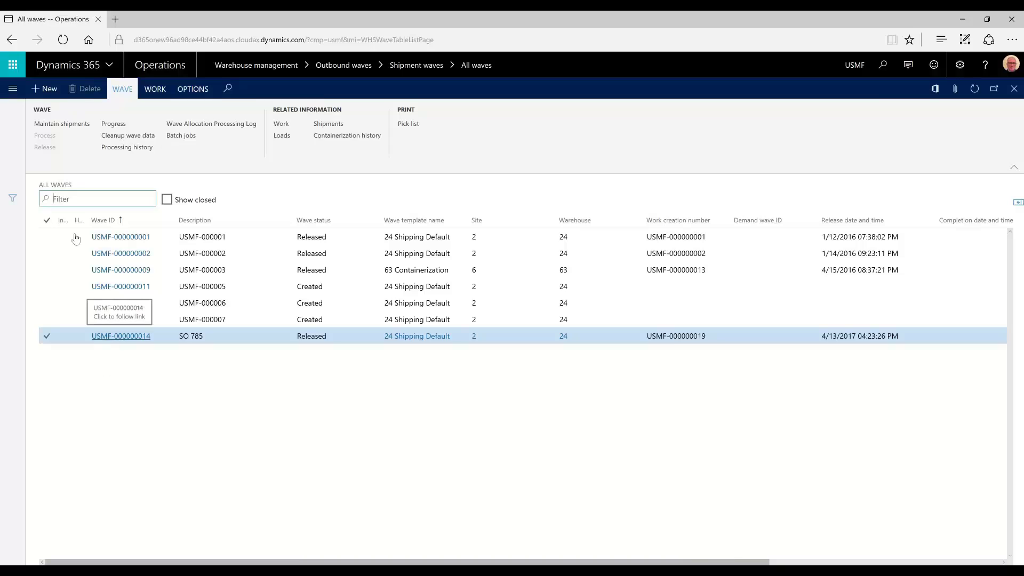
left_click(68, 124)
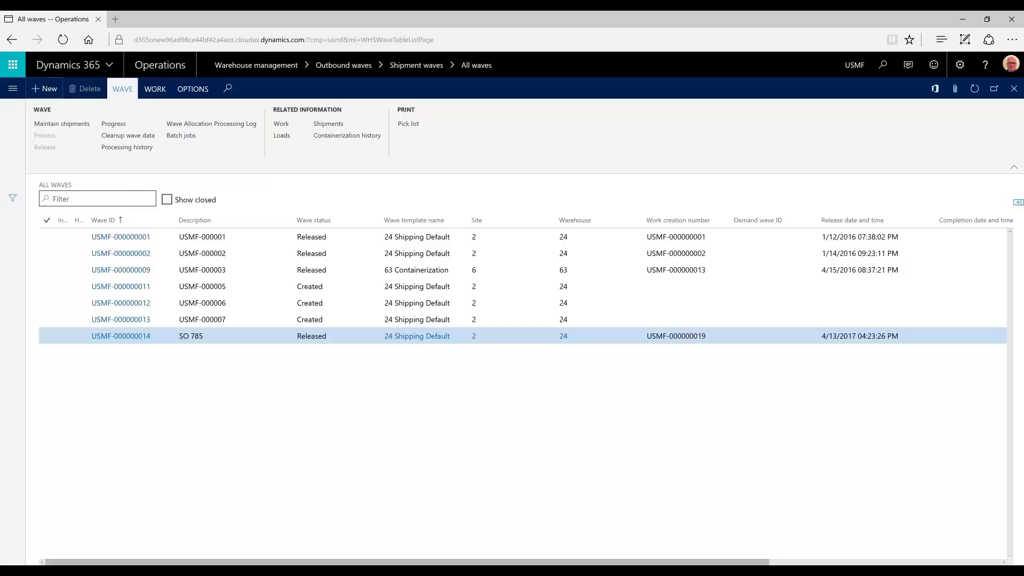
left_click(46, 88)
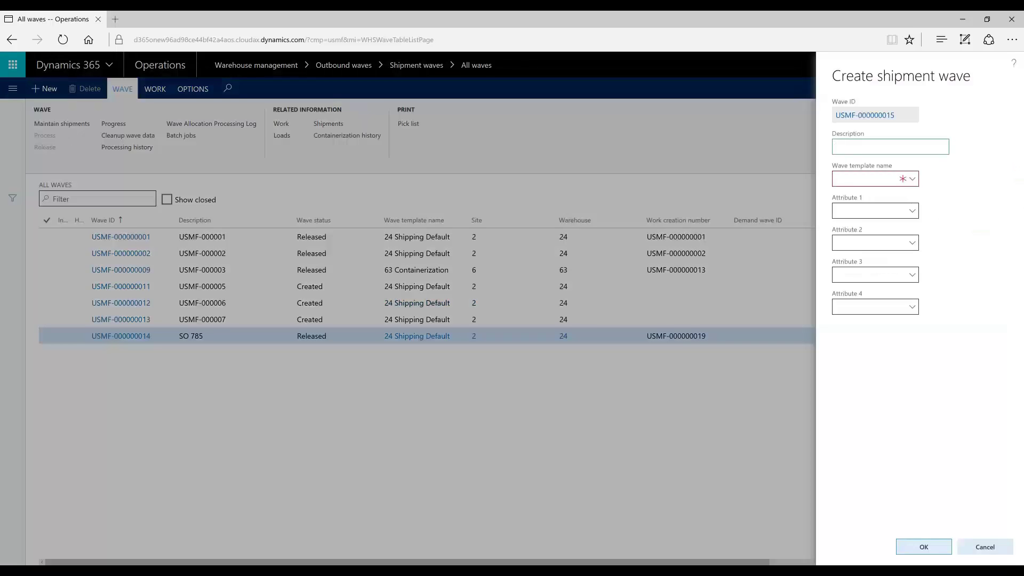
type("Shi")
key("BackSpace")
key("BackSpace")
key("BackSpace")
type("788")
left_click(912, 179)
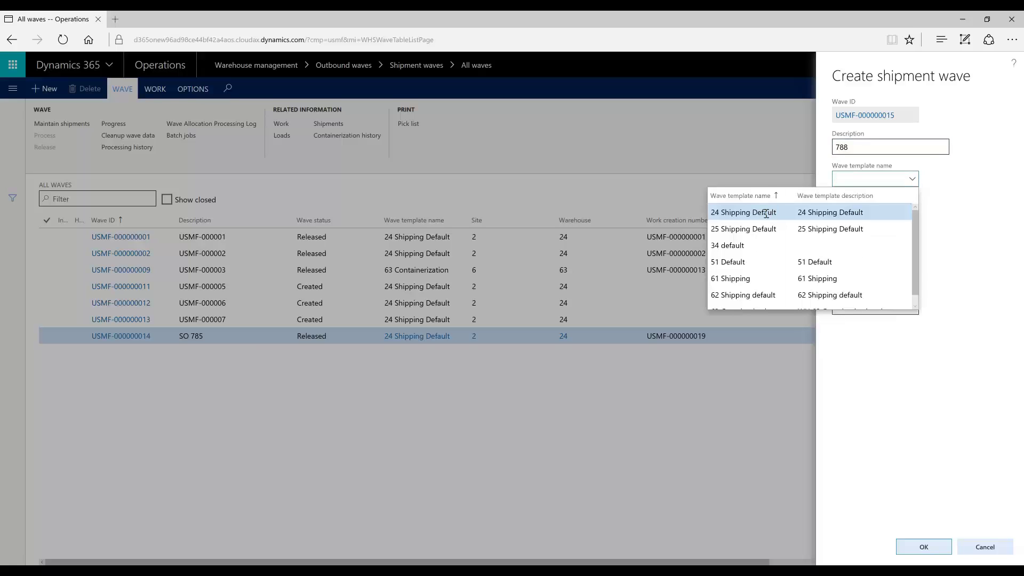
left_click(757, 212)
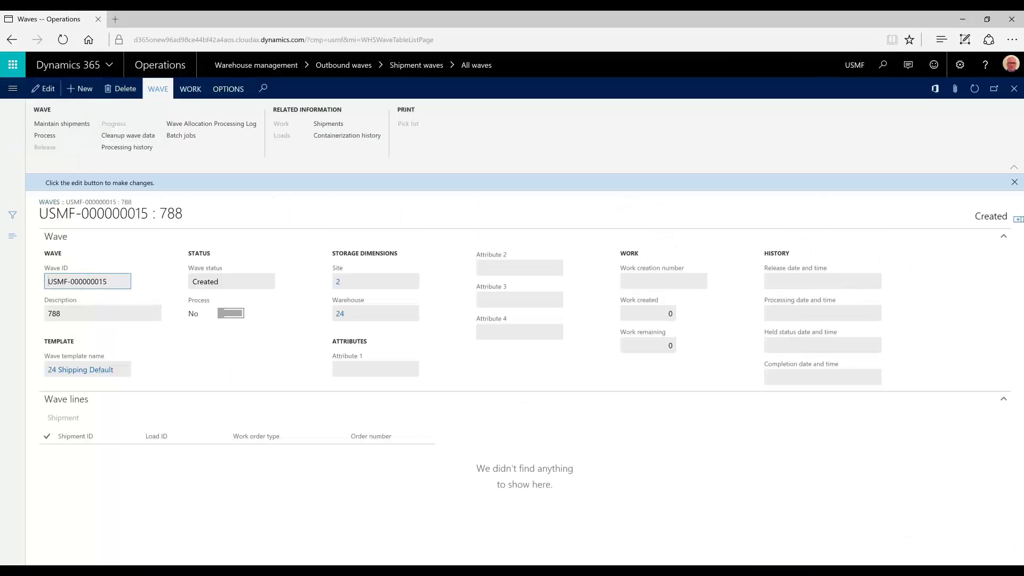
- Add order 000788's shipment USMF-000009 to the wave and refresh to see the wave line
left_click(61, 124)
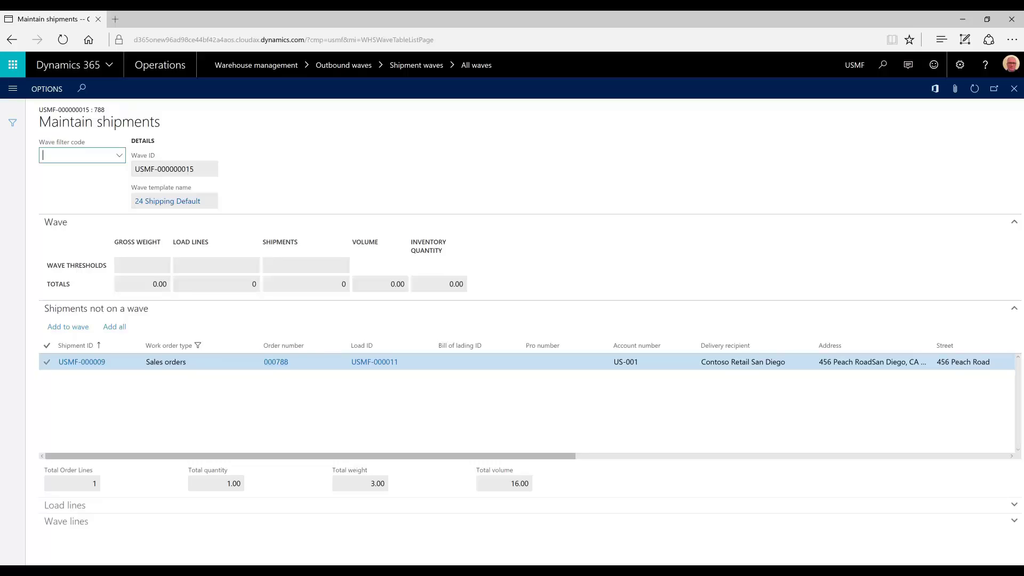
left_click(68, 326)
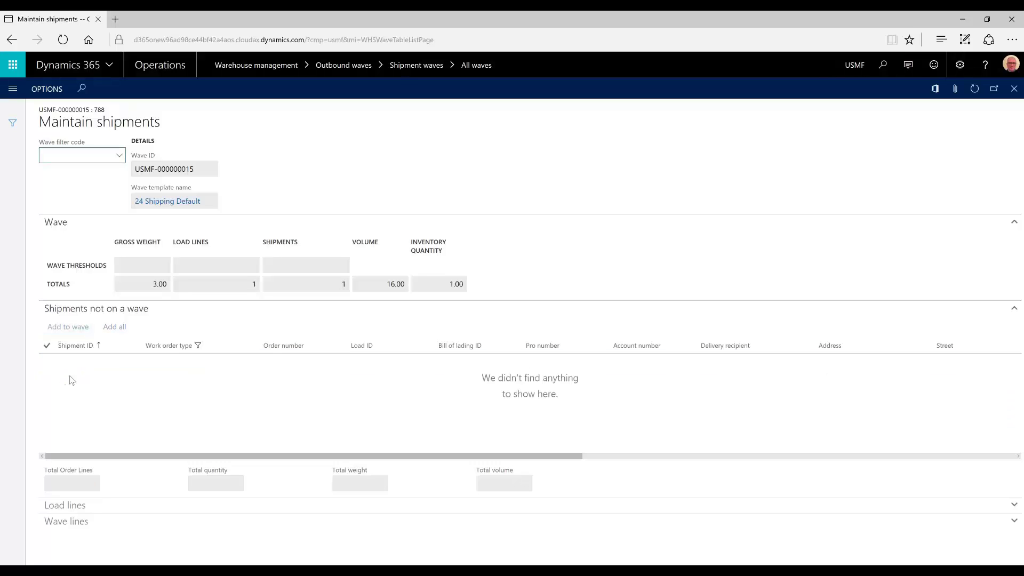
left_click(1015, 89)
left_click(974, 88)
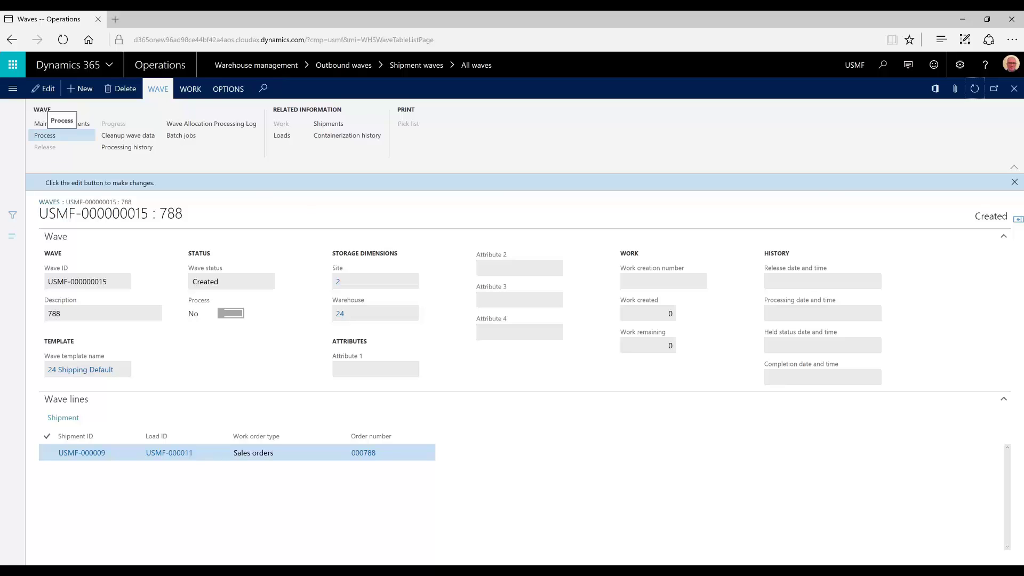
- Process wave USMF-000000015 to create work USMF-000000020, then release it
left_click(45, 135)
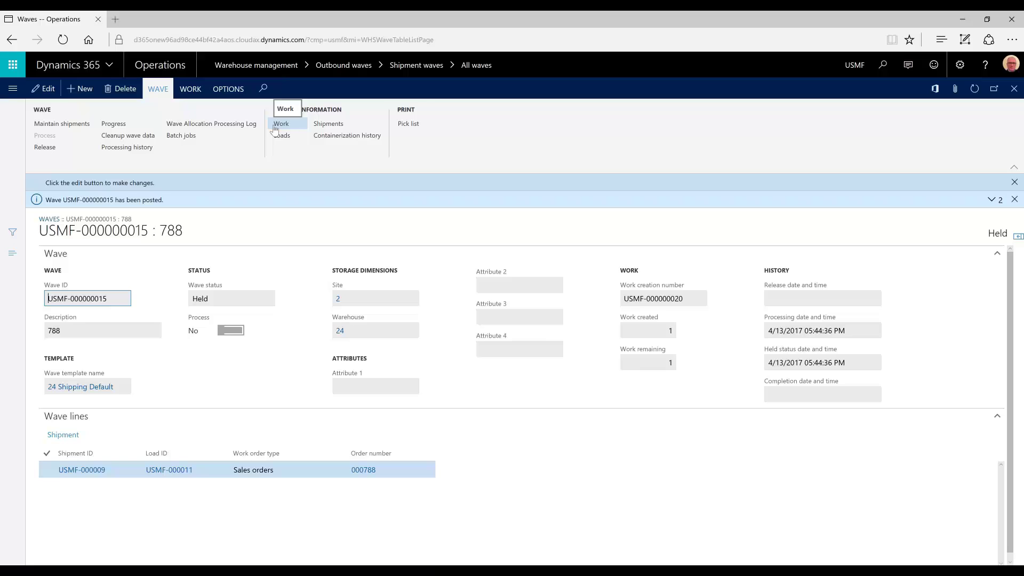
left_click(46, 147)
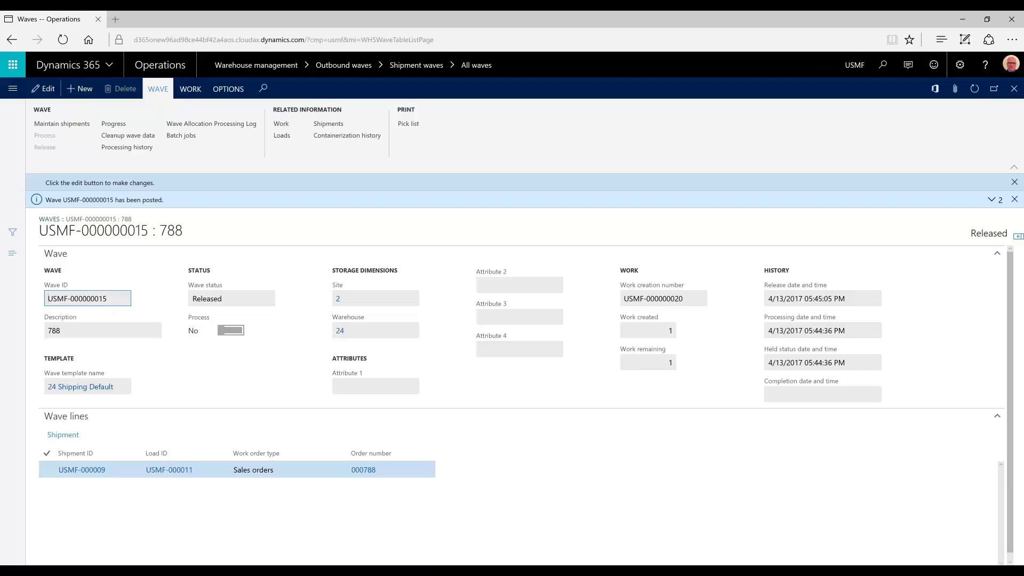
key("Escape")
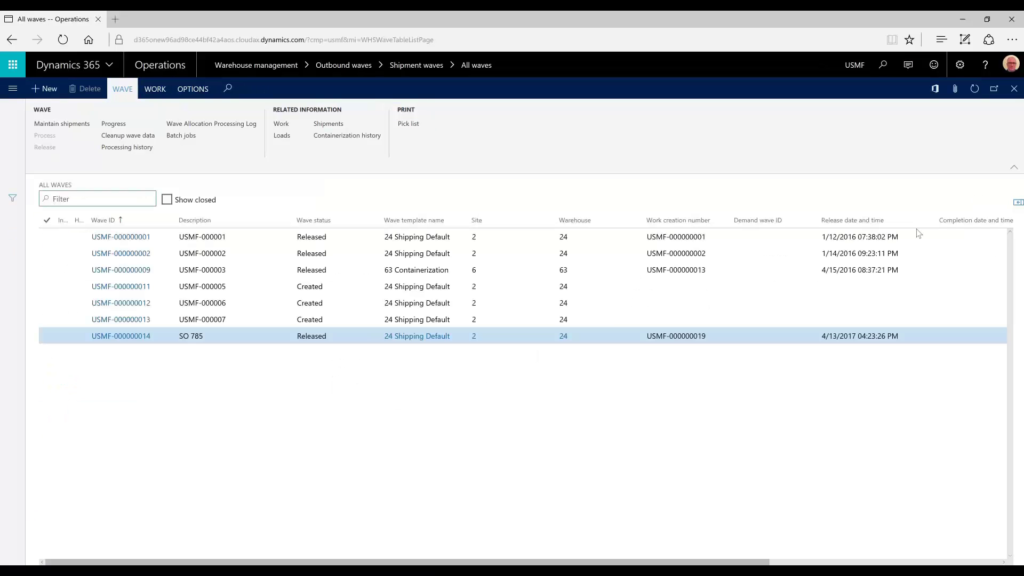